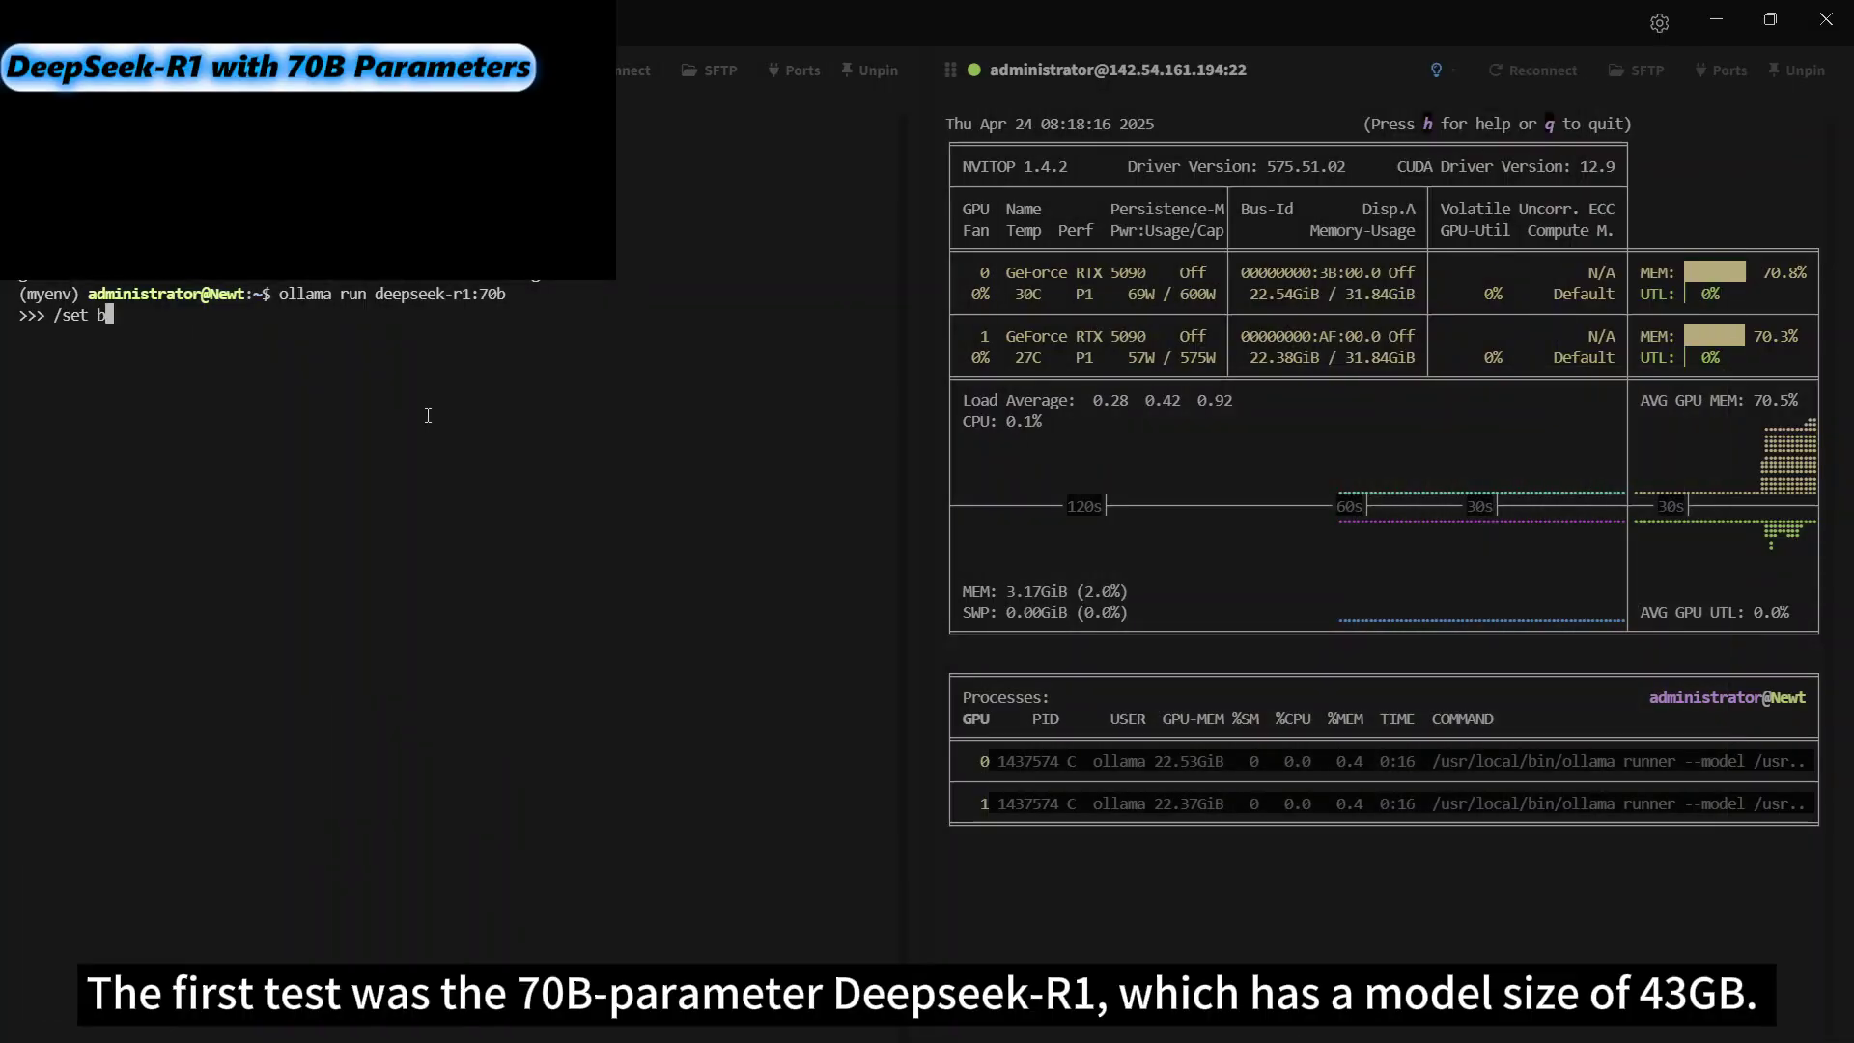
pyautogui.write('verbose')
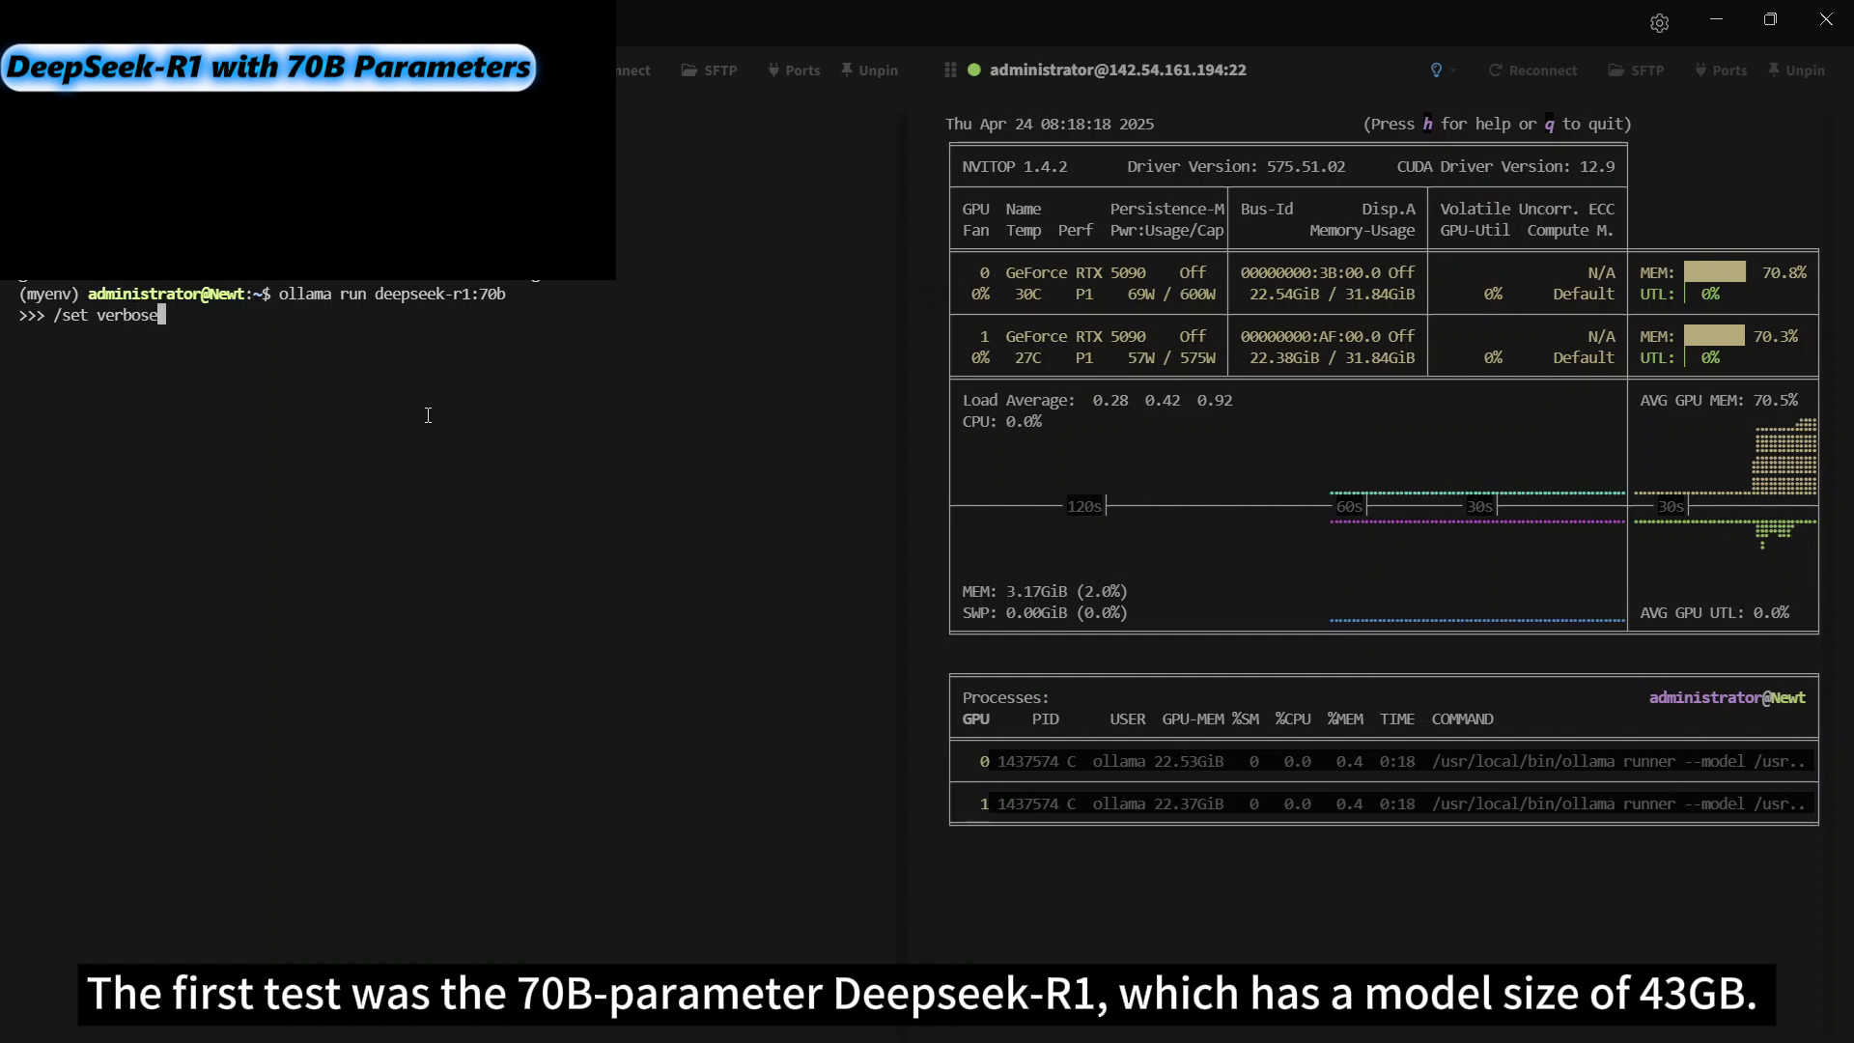
# Turn on verbose mode for the DeepSeek-R1 70B session with /set verbose.
pyautogui.press('Return')
pyautogui.write('w')
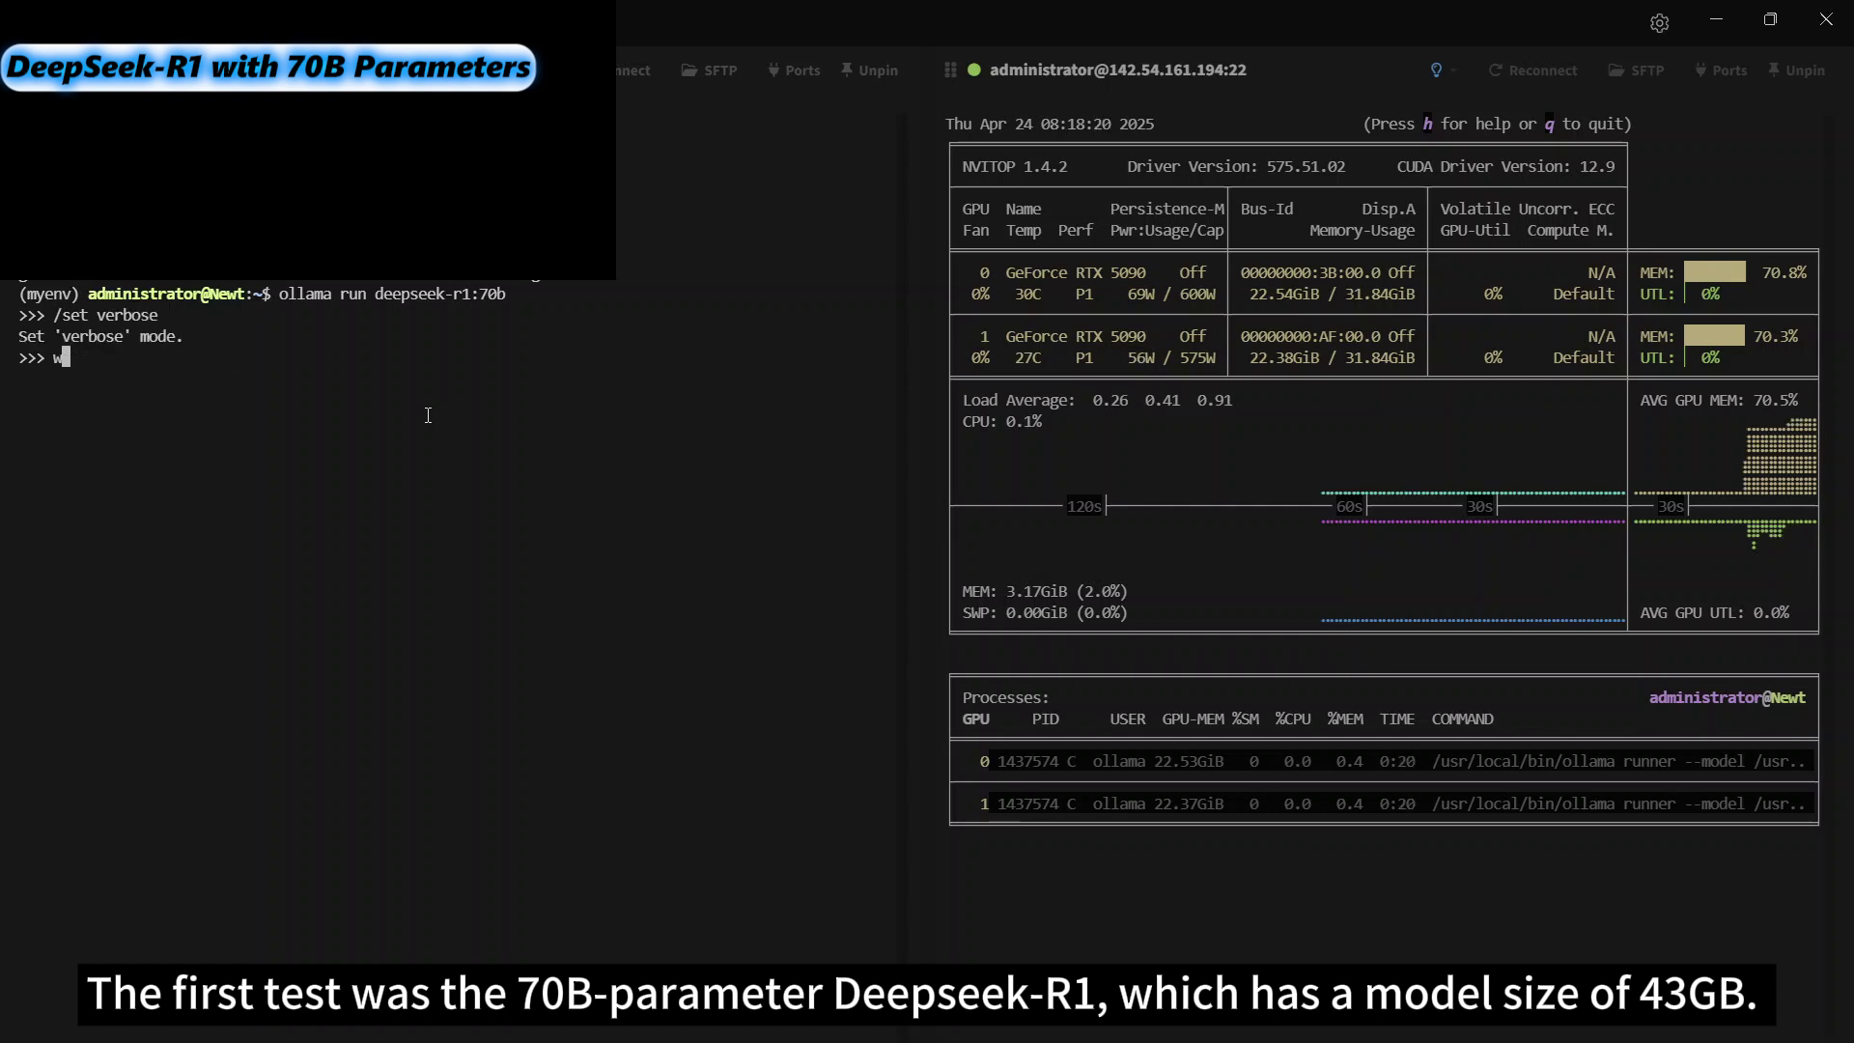
pyautogui.write('hat is gpu')
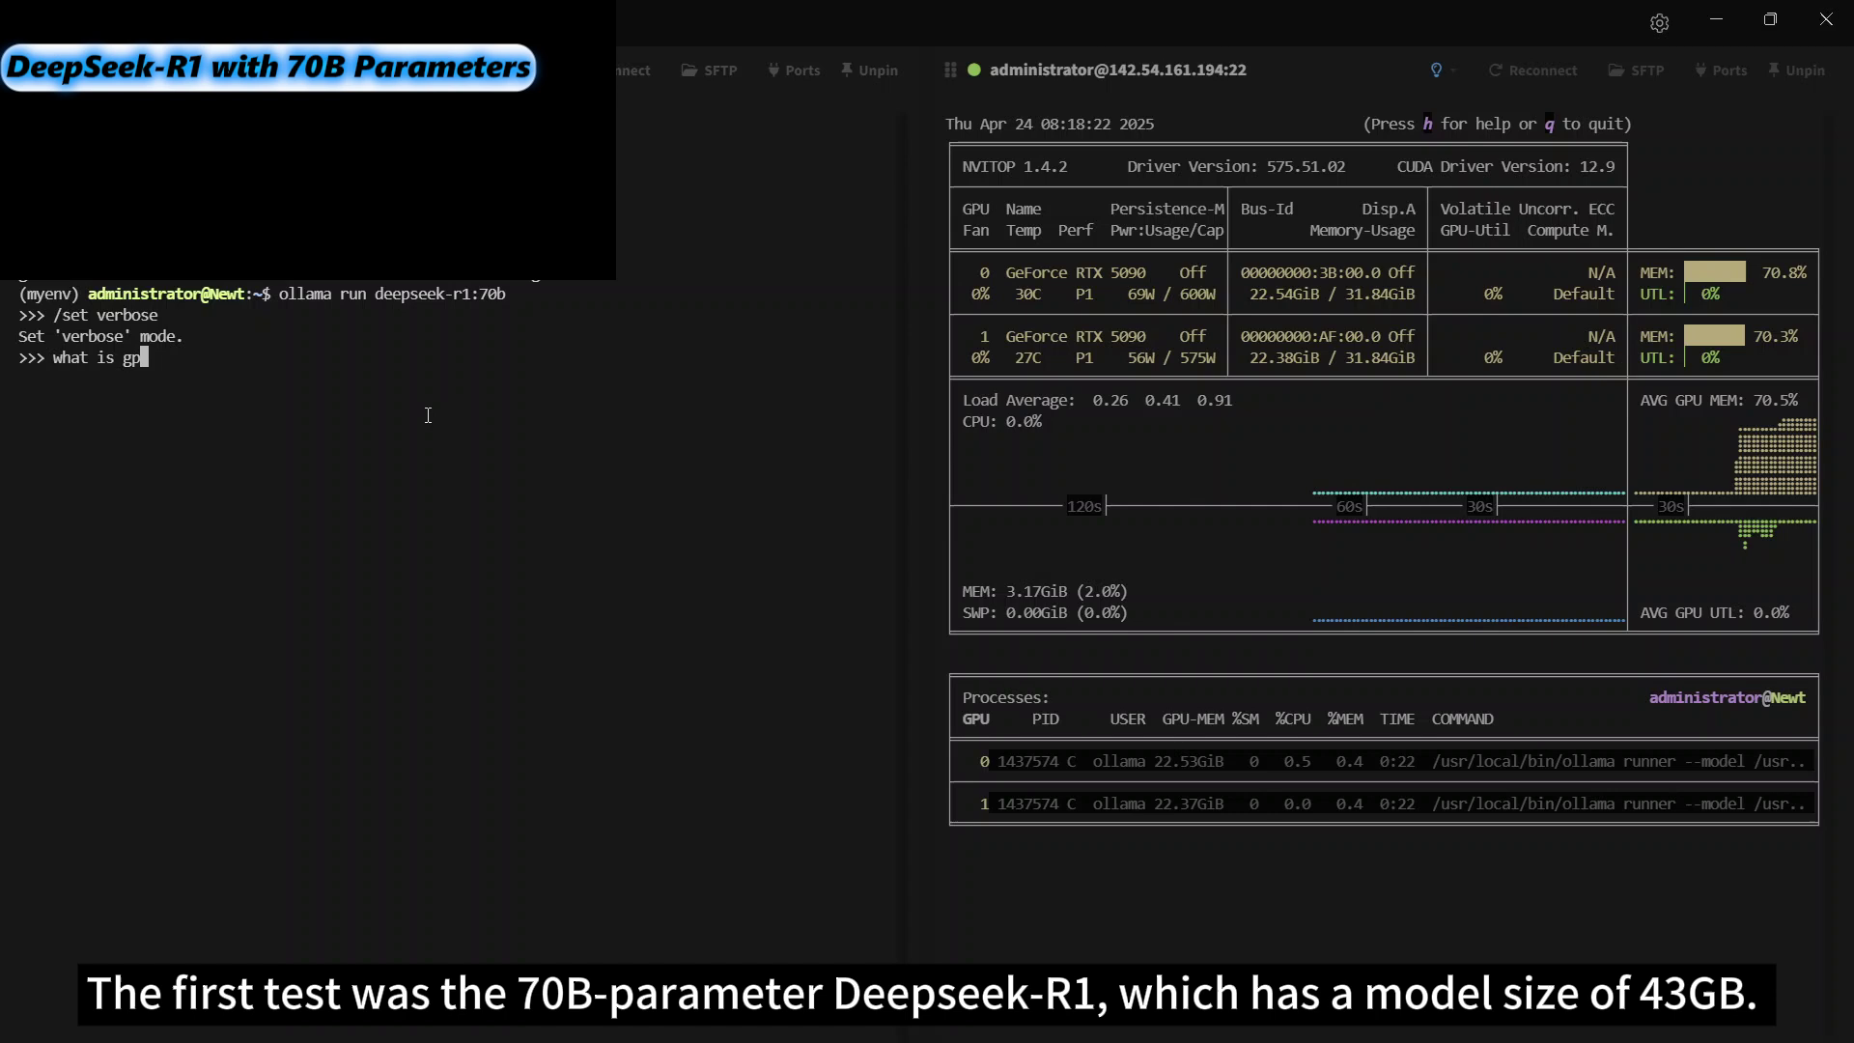
# Submit the question "what is gpu" to the model.
pyautogui.press('Return')
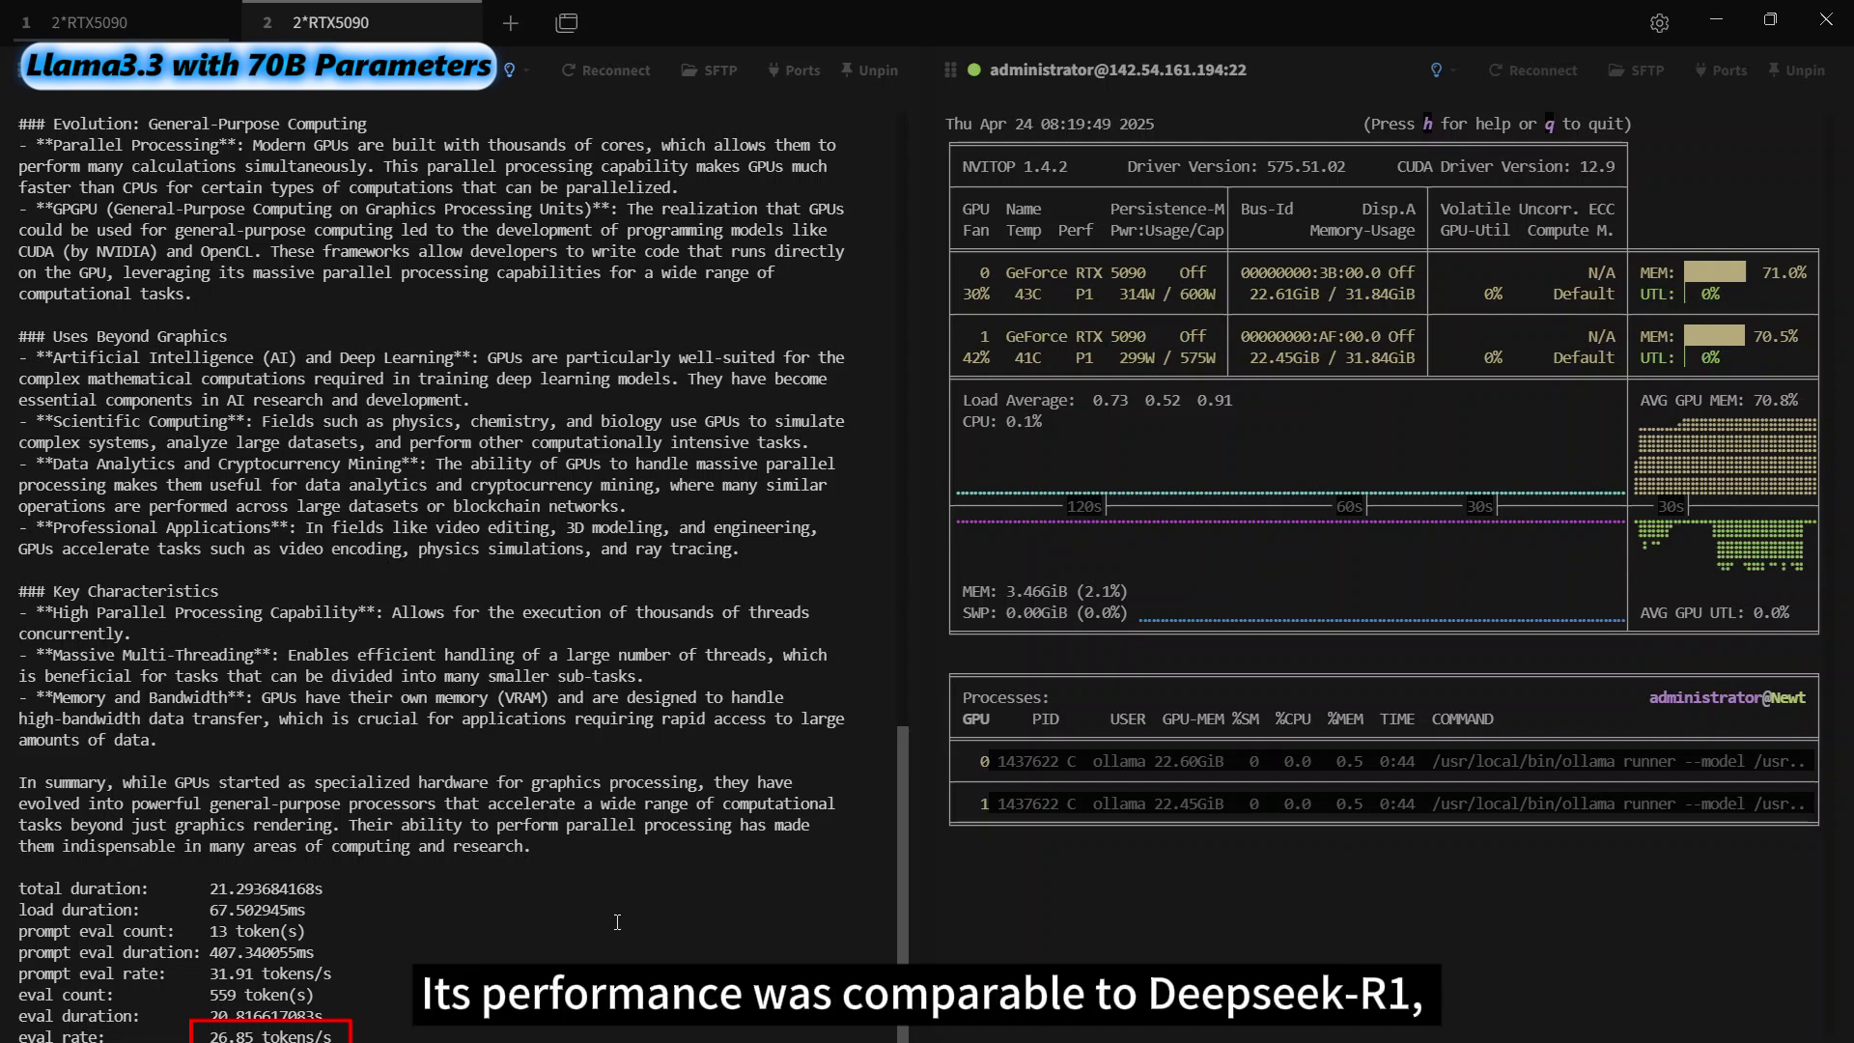
pyautogui.write('/bye')
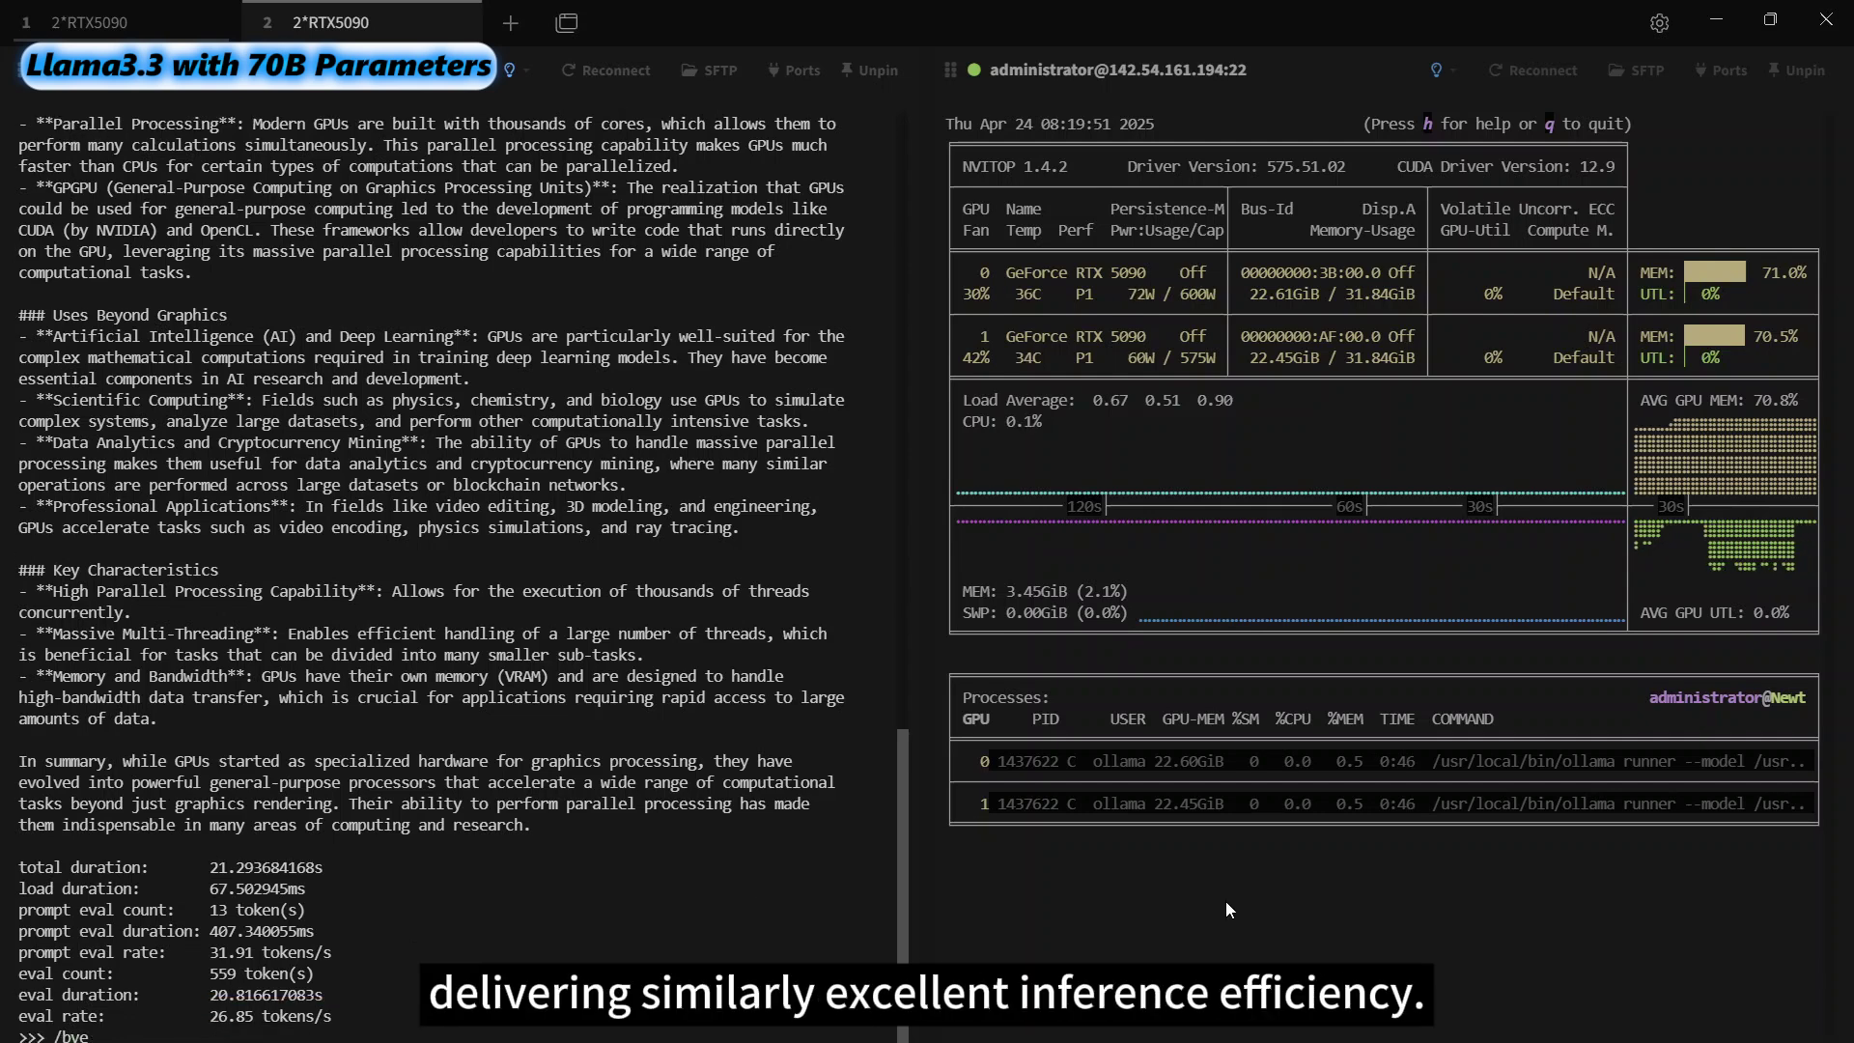
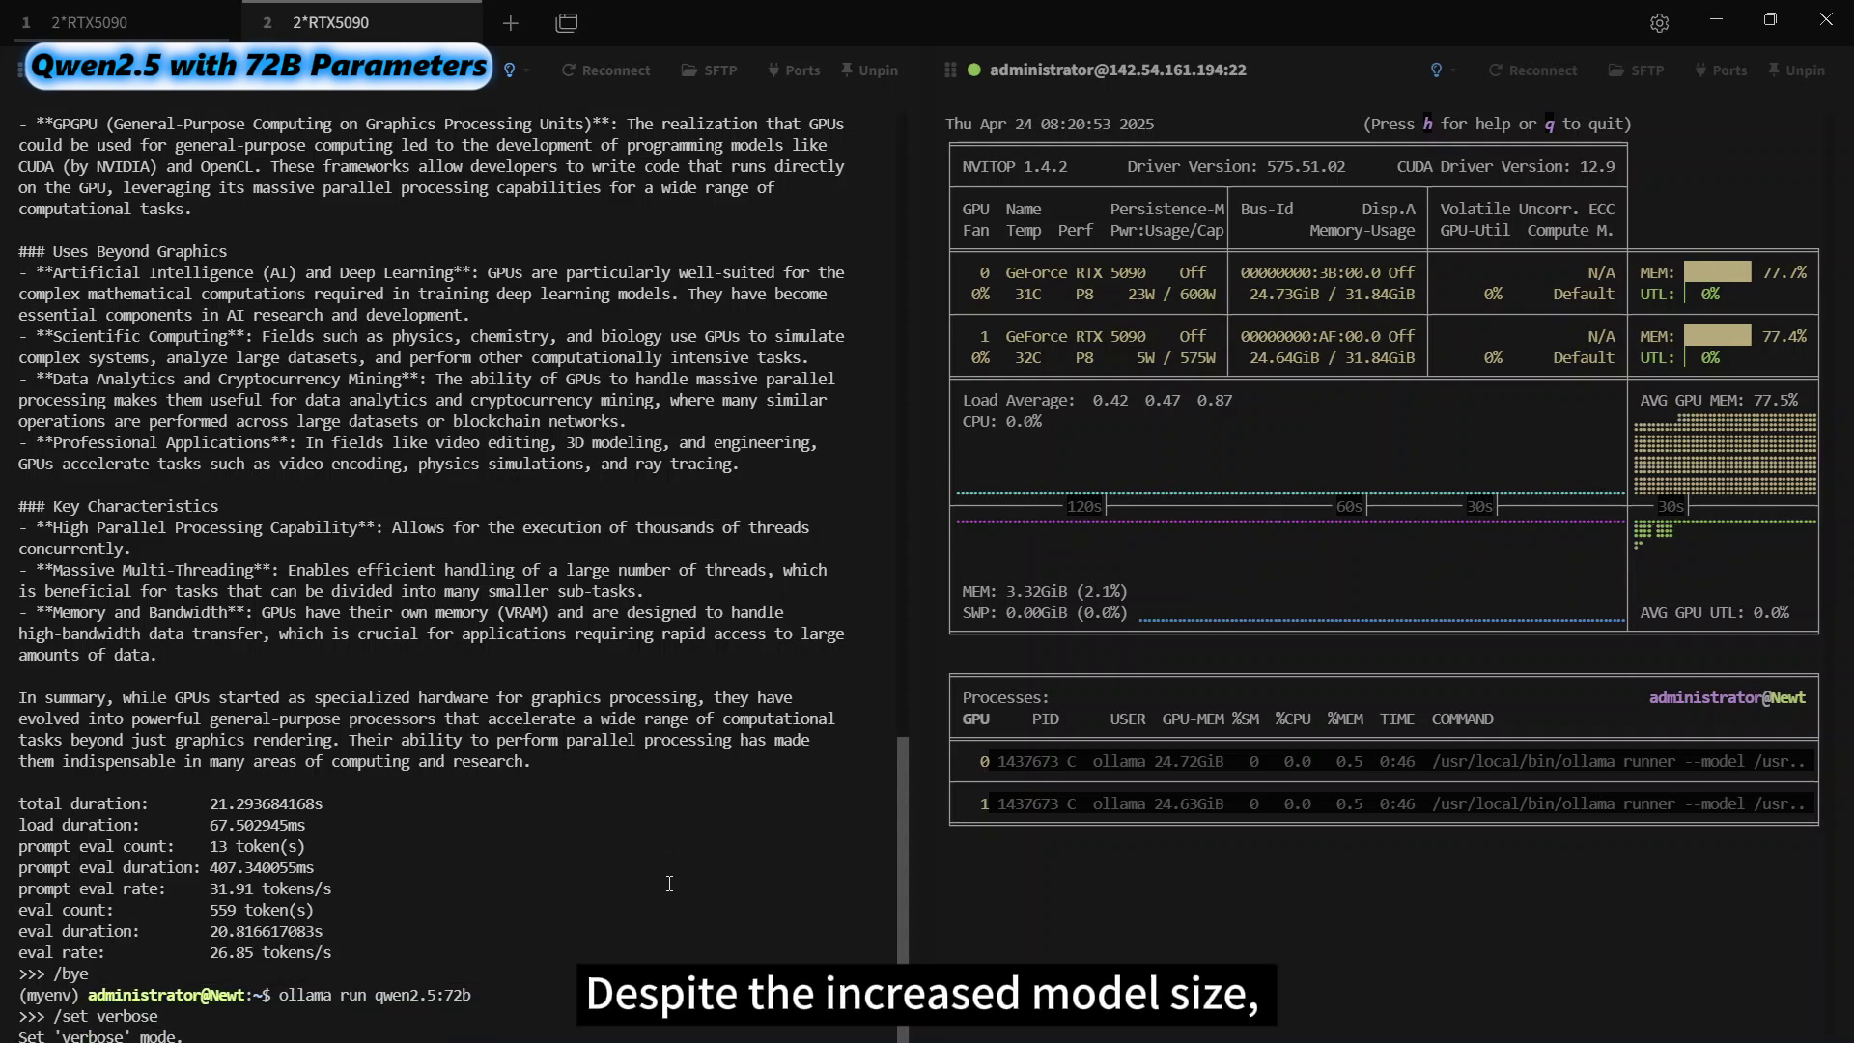
pyautogui.write('/set verbose')
# Start qwen2.5:72b in ollama and turn on verbose timing statistics.
pyautogui.press('Return')
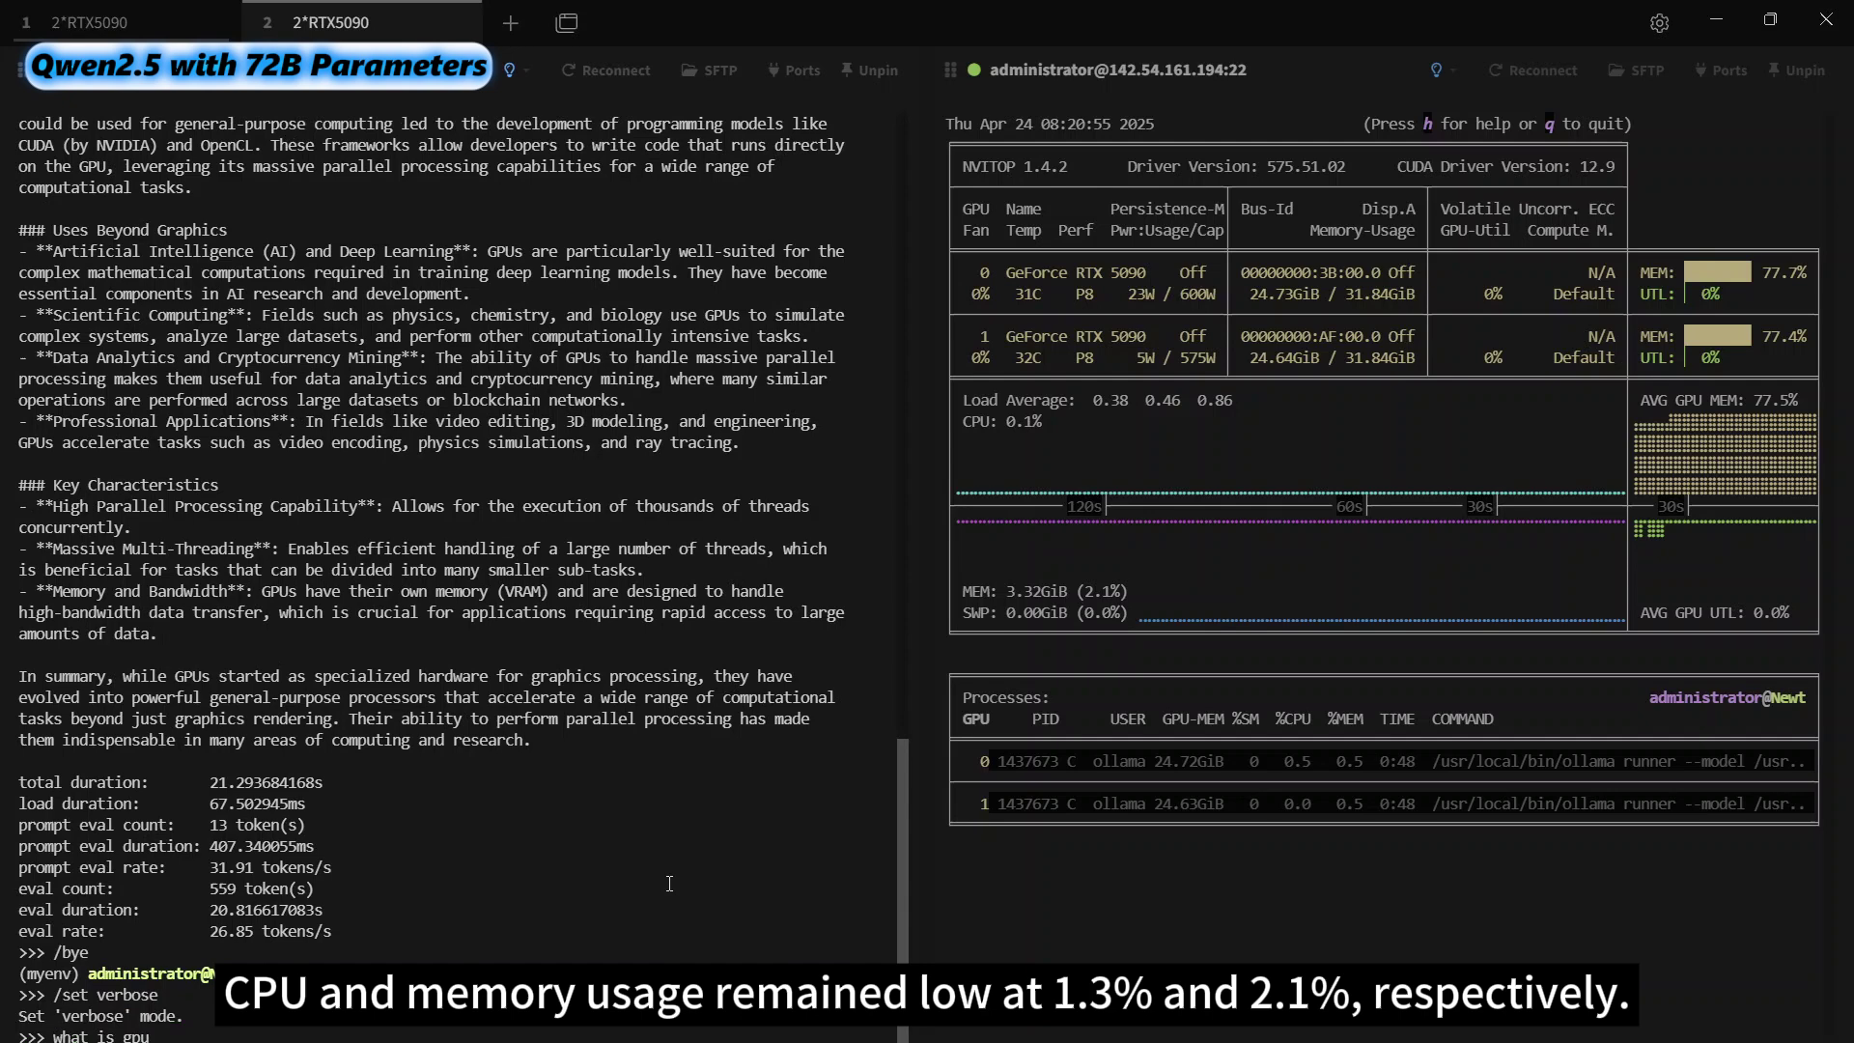
pyautogui.write('what is gpu')
pyautogui.press('Return')
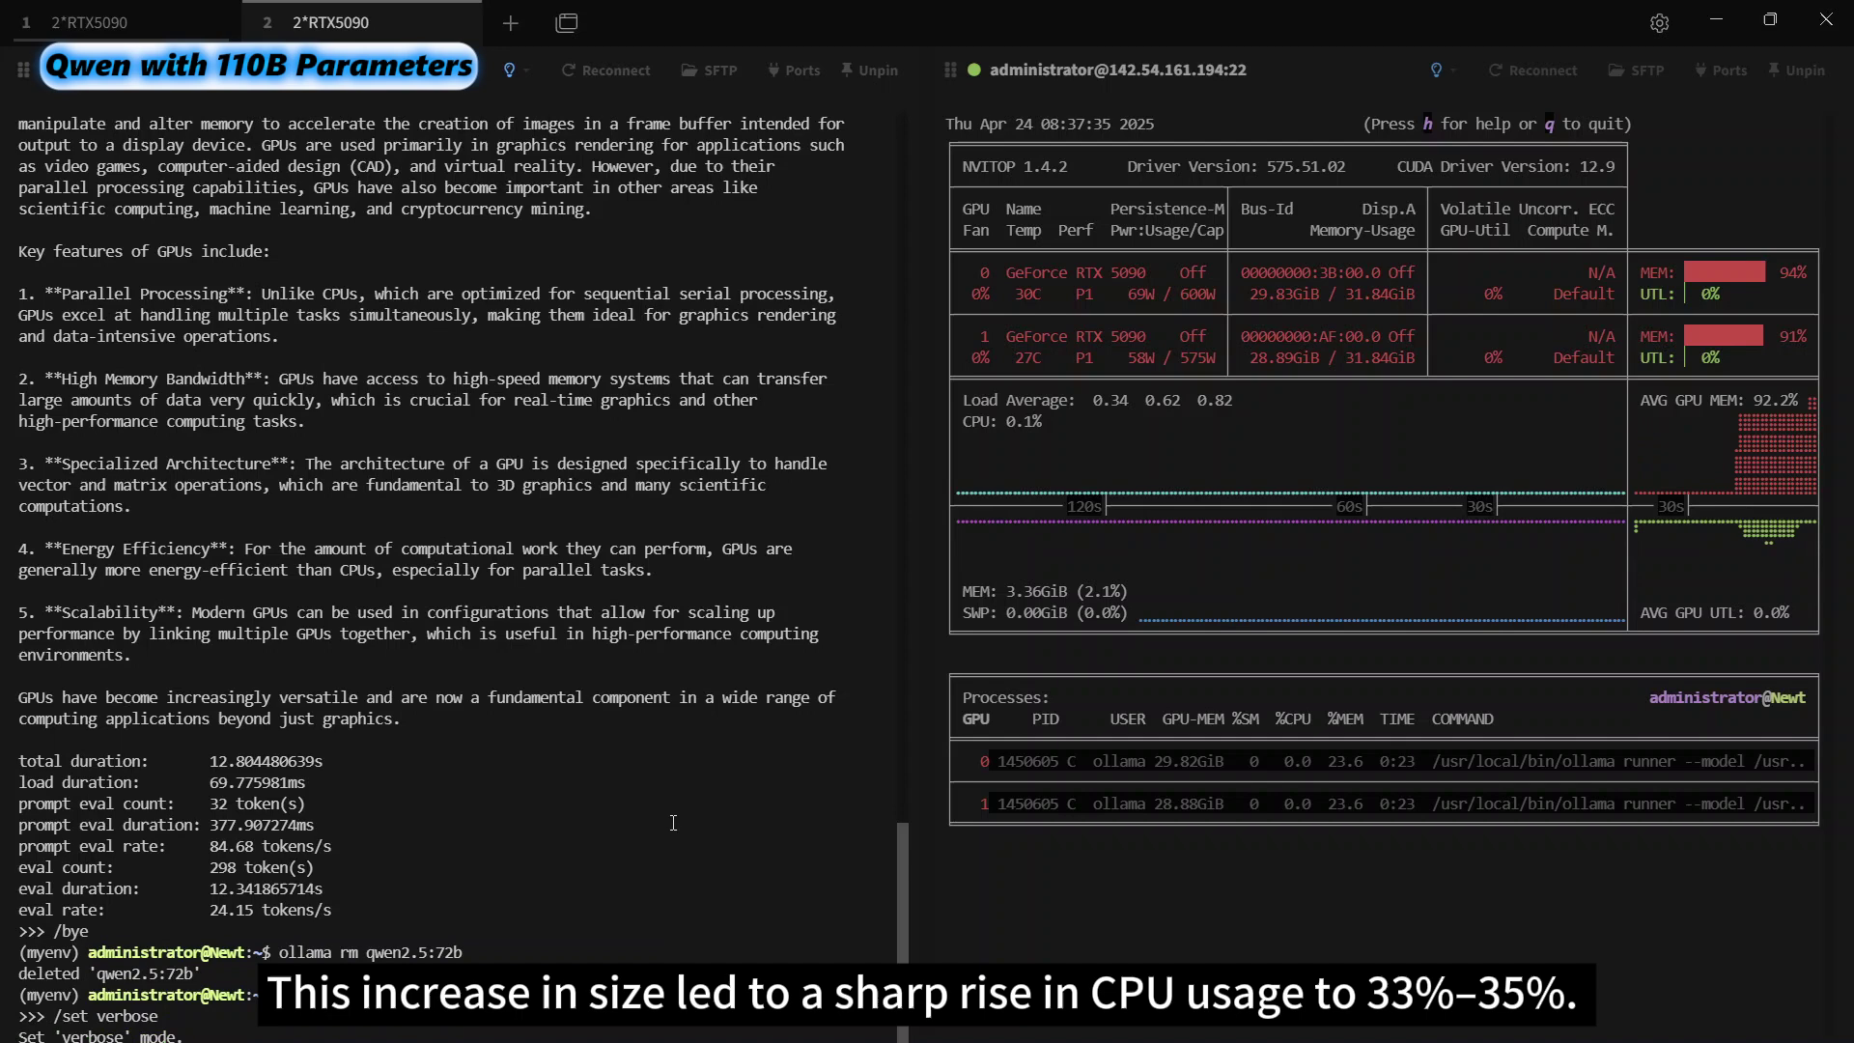
pyautogui.write('what is gpu')
# Send the question "what is gpu" to qwen:110b in verbose mode.
pyautogui.press('Return')
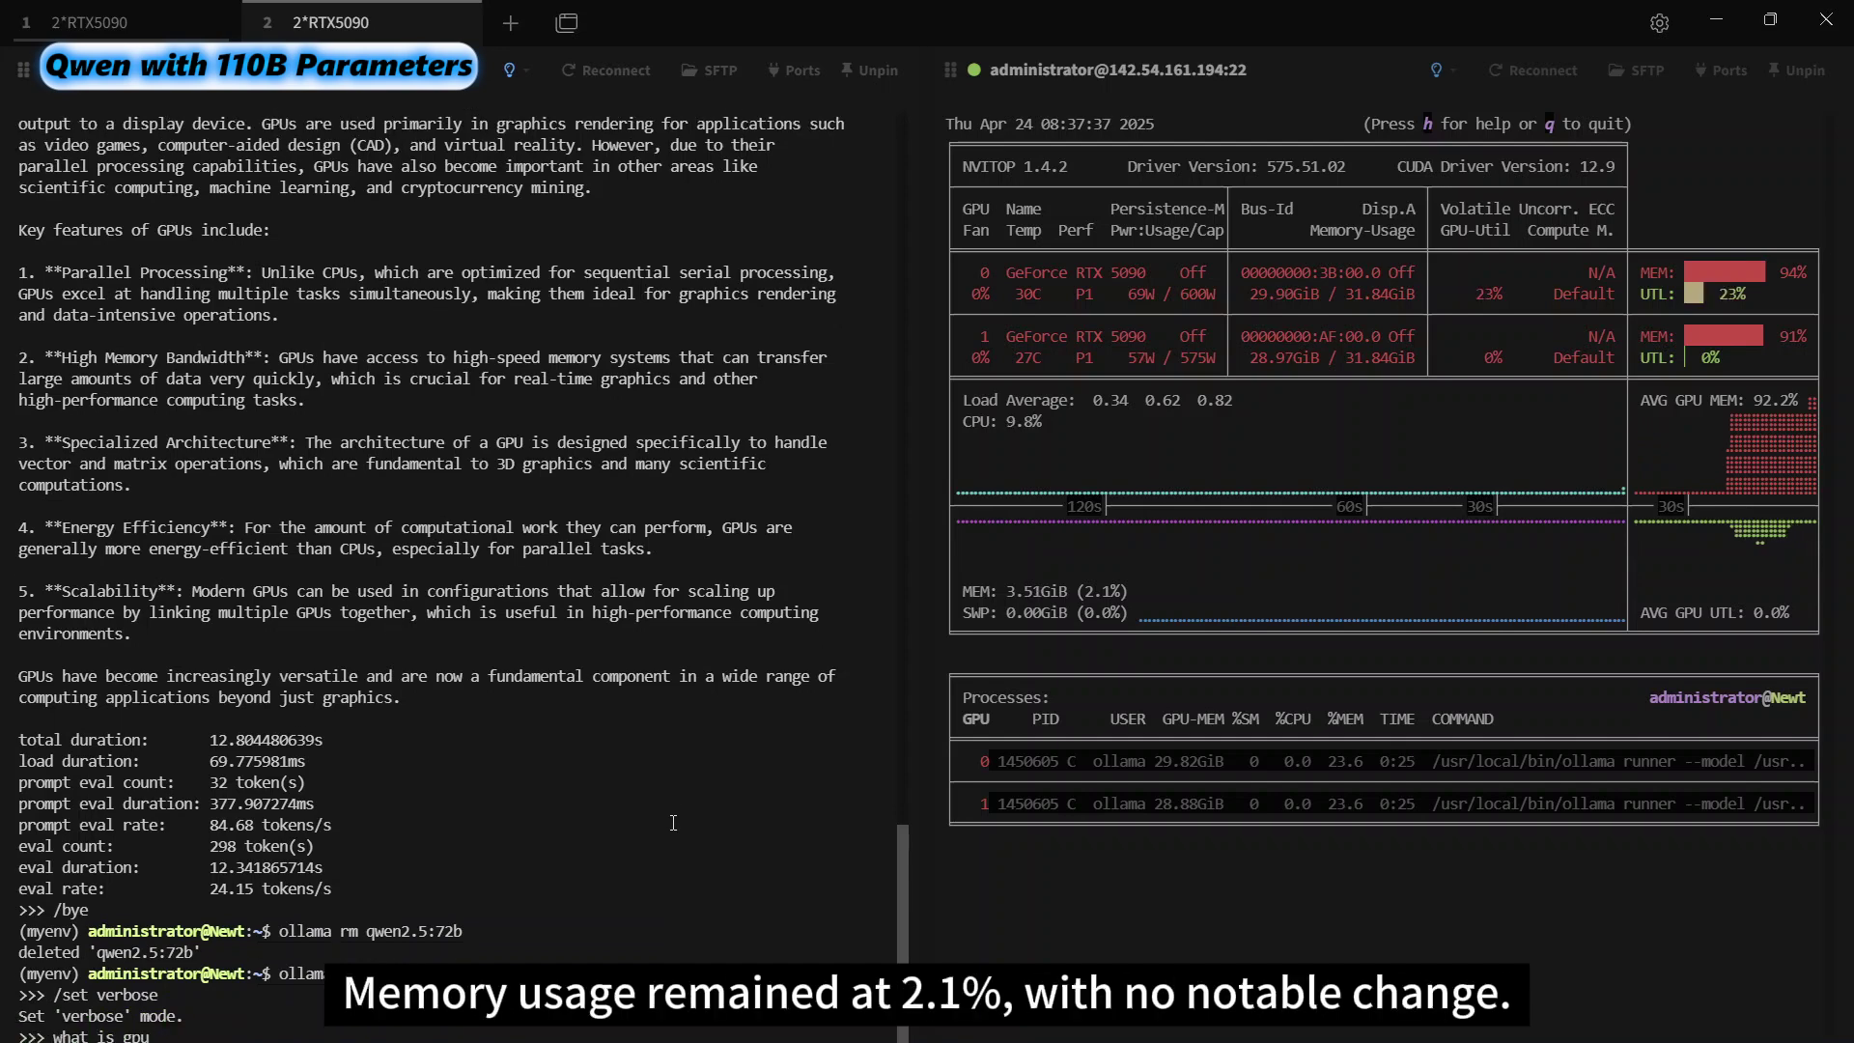